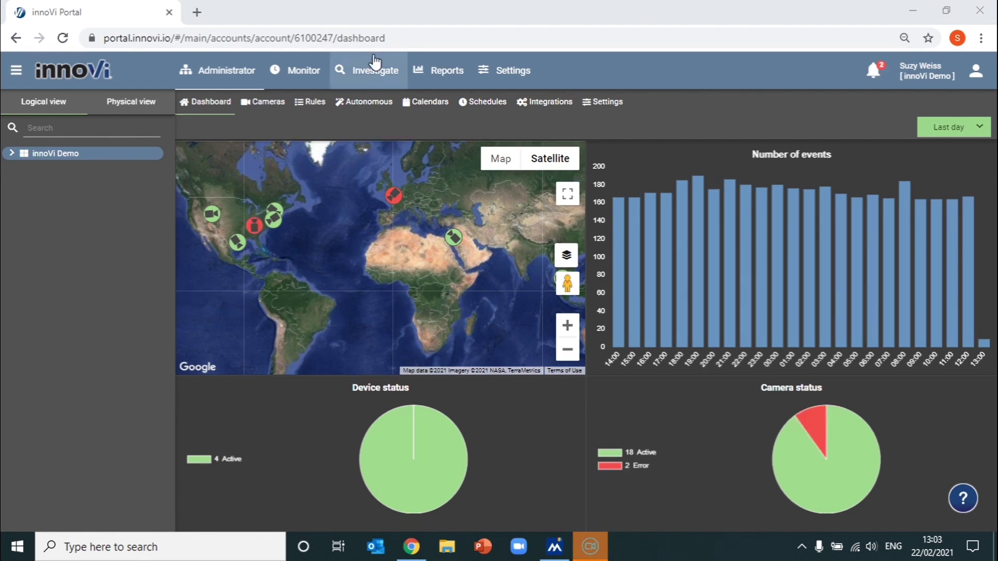
Go to the investigation area and select the Downtown Houston folder under Cities
{"action": "left_click", "coordinate": [373, 71]}
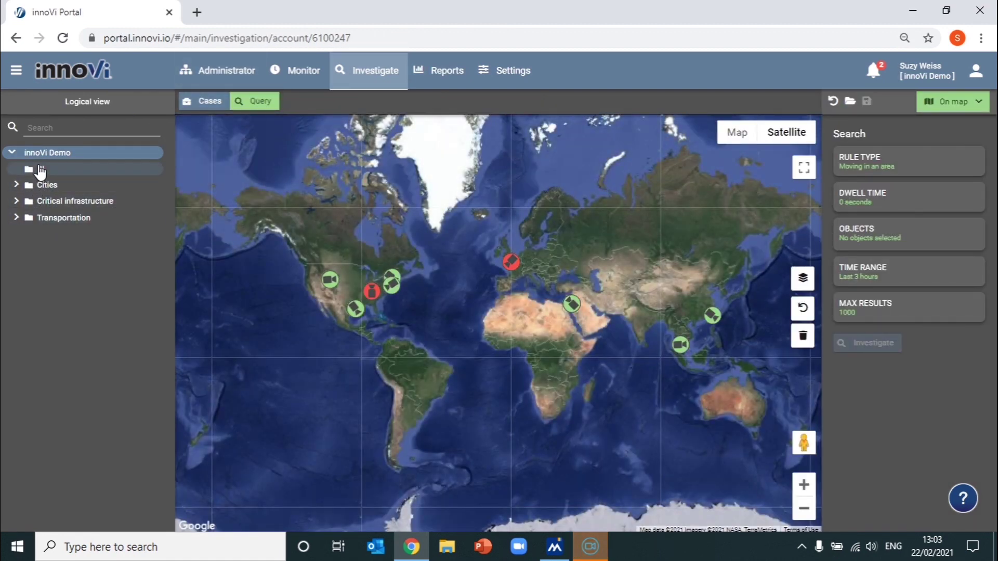
{"action": "left_click", "coordinate": [15, 186]}
{"action": "left_click", "coordinate": [21, 202]}
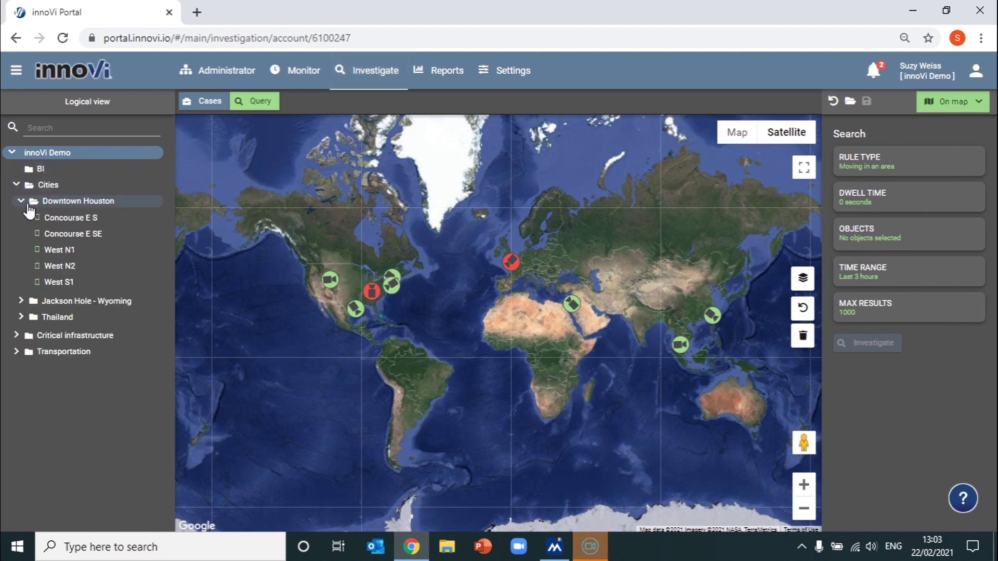
{"action": "left_click", "coordinate": [60, 207]}
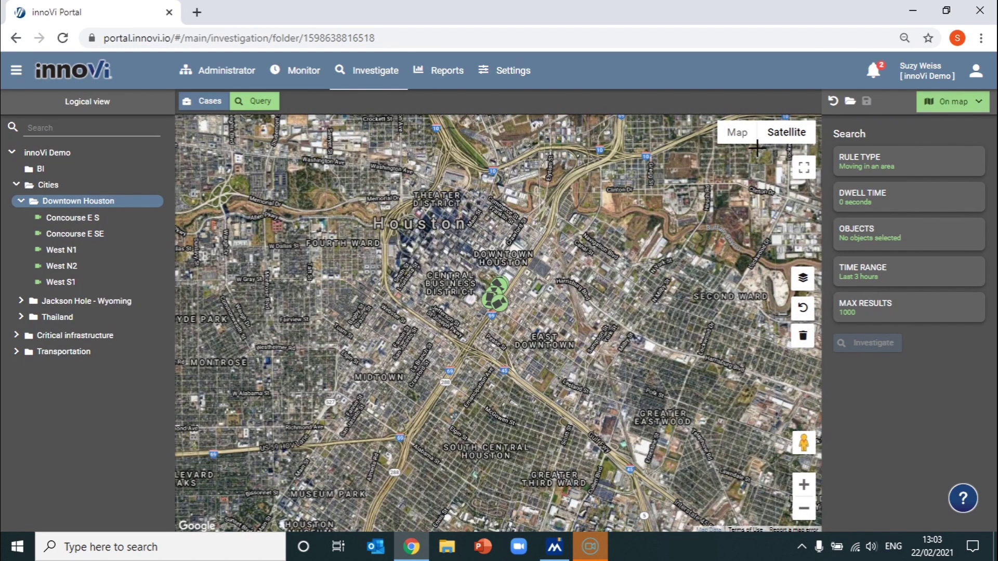
Switch the query to the Cameras view and exclude the Concourse E S and Concourse E SE cameras
{"action": "left_click", "coordinate": [952, 102]}
{"action": "left_click", "coordinate": [951, 143]}
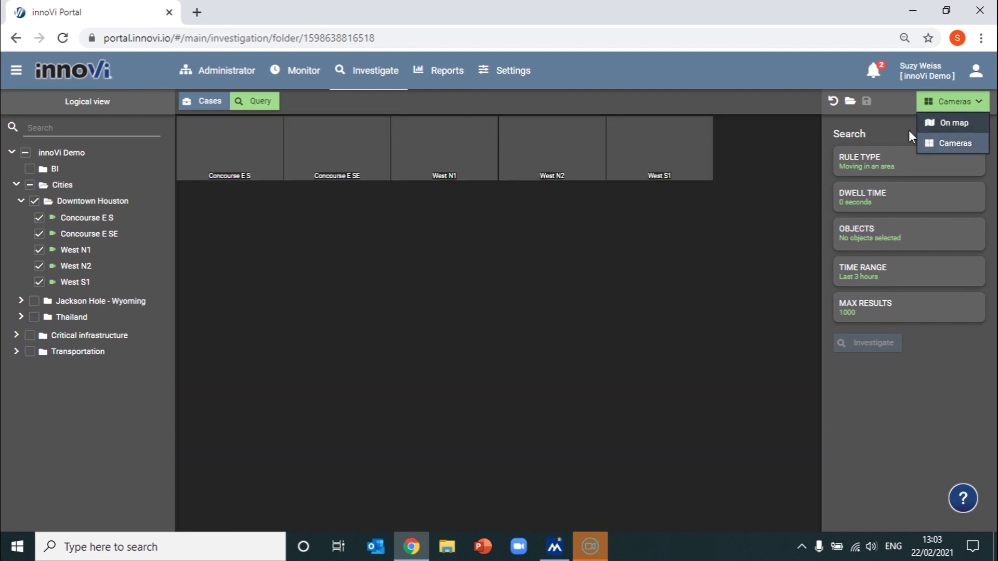
{"action": "left_click", "coordinate": [38, 218]}
{"action": "left_click", "coordinate": [38, 233]}
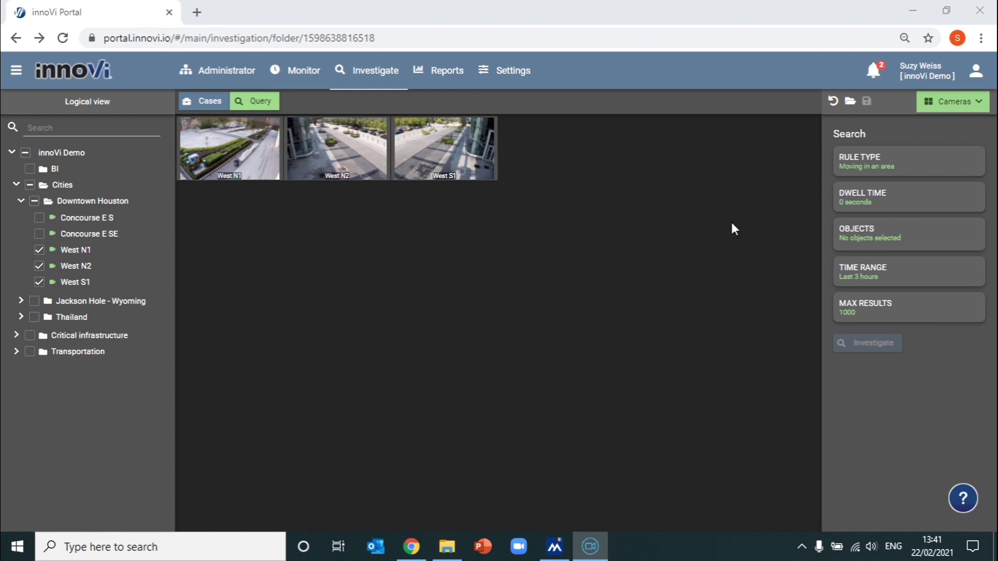
Choose Moving in an area as the rule type and open the dwell time setting
{"action": "left_click", "coordinate": [846, 159]}
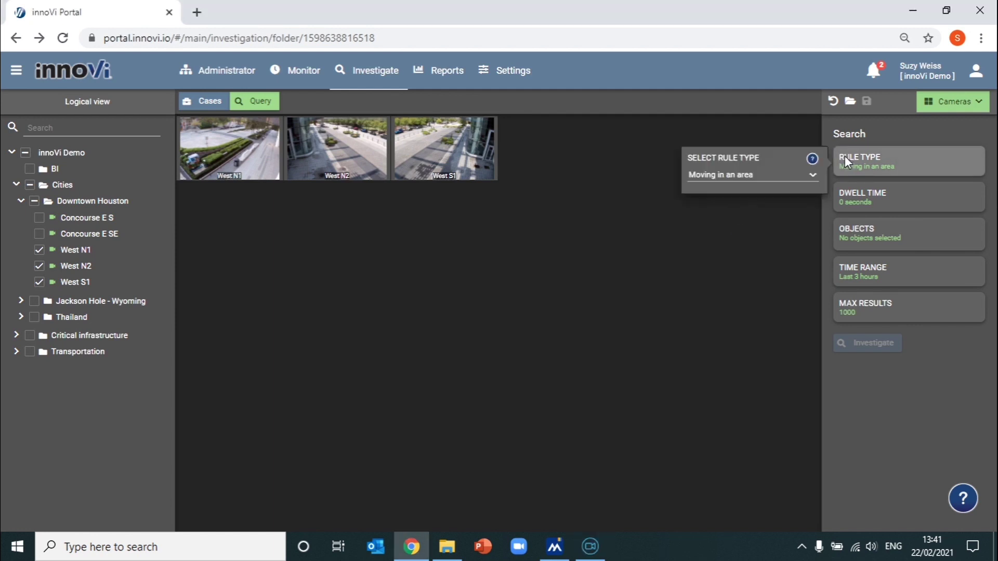
{"action": "left_click", "coordinate": [773, 176]}
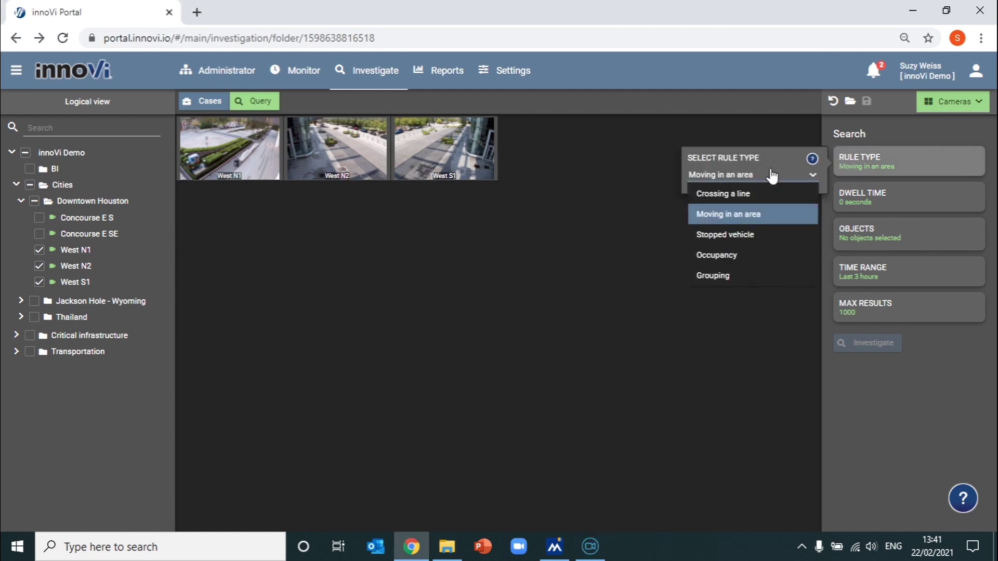
{"action": "left_click", "coordinate": [748, 215]}
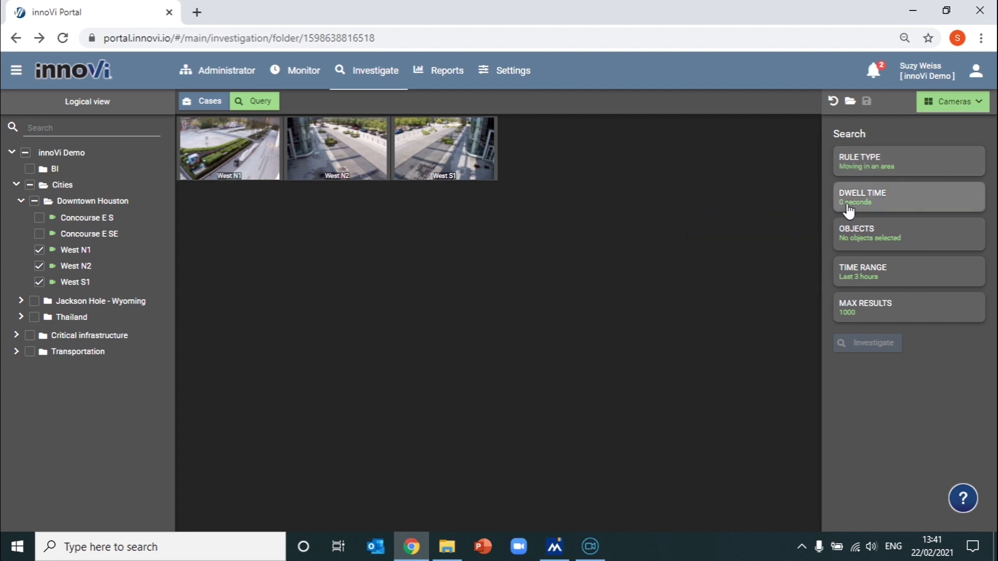
{"action": "double_click", "coordinate": [847, 206]}
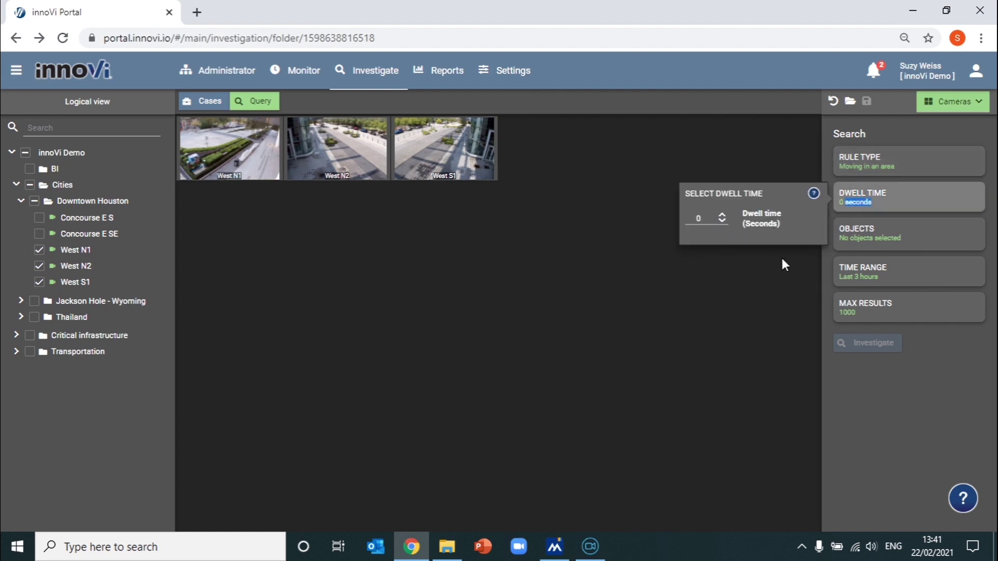
Add a People object without any clothing colors to the search
{"action": "left_click", "coordinate": [867, 238]}
{"action": "left_click", "coordinate": [721, 244]}
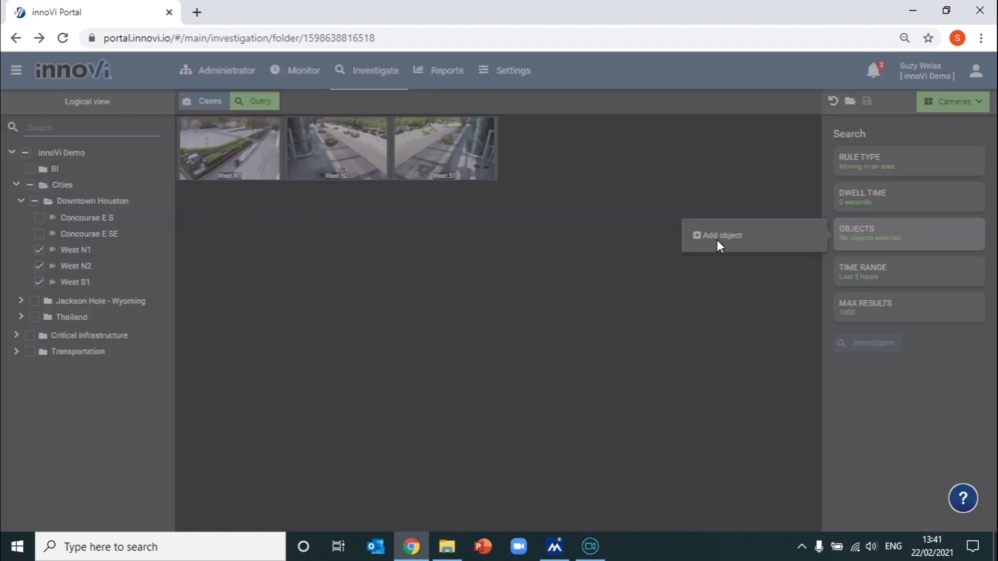
{"action": "left_click", "coordinate": [406, 227]}
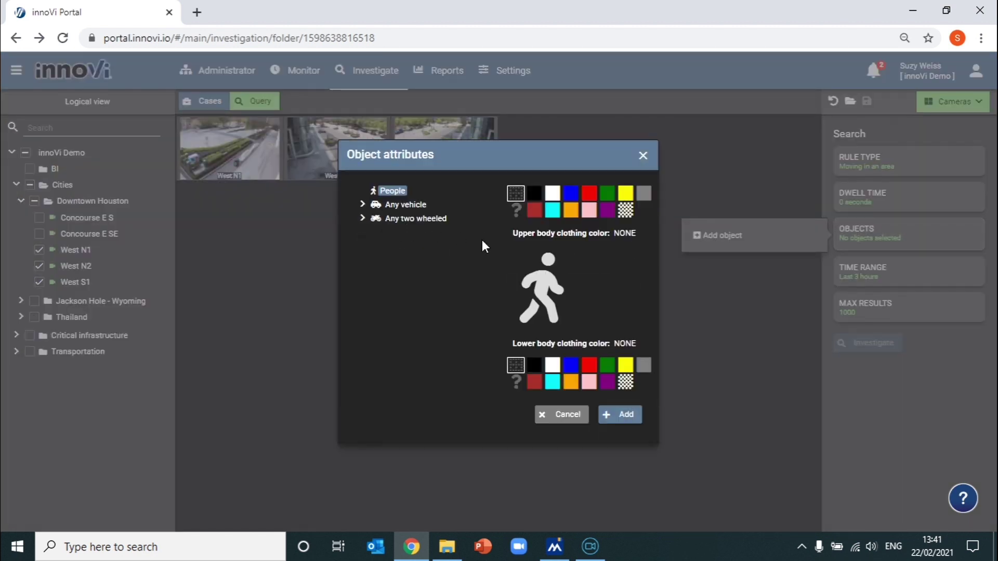
{"action": "left_click", "coordinate": [623, 416]}
{"action": "left_click", "coordinate": [735, 347]}
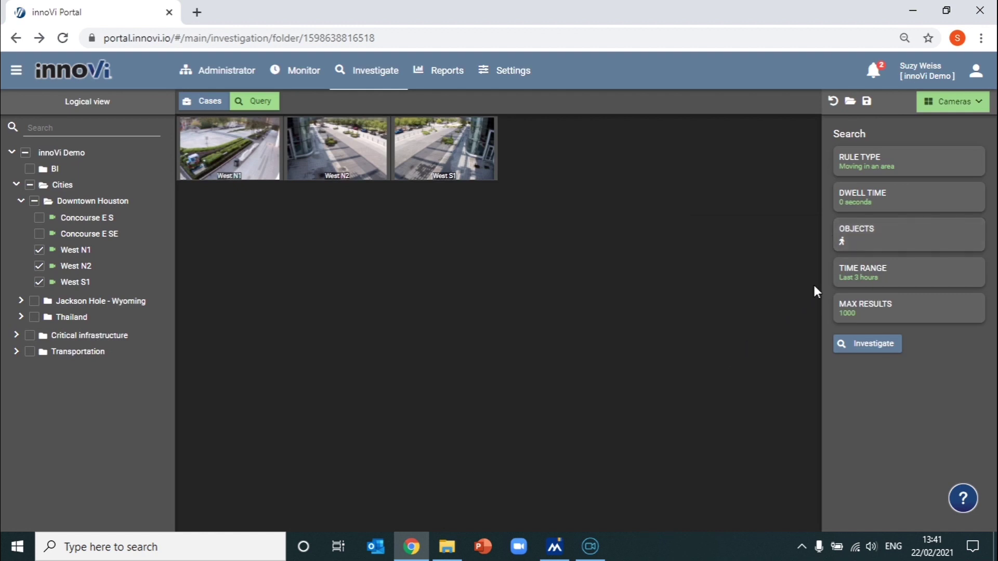
Set a custom search time range on 02/22/2021 from 06:41 to 09:41
{"action": "left_click", "coordinate": [850, 272]}
{"action": "left_click", "coordinate": [777, 292]}
{"action": "left_click", "coordinate": [699, 312]}
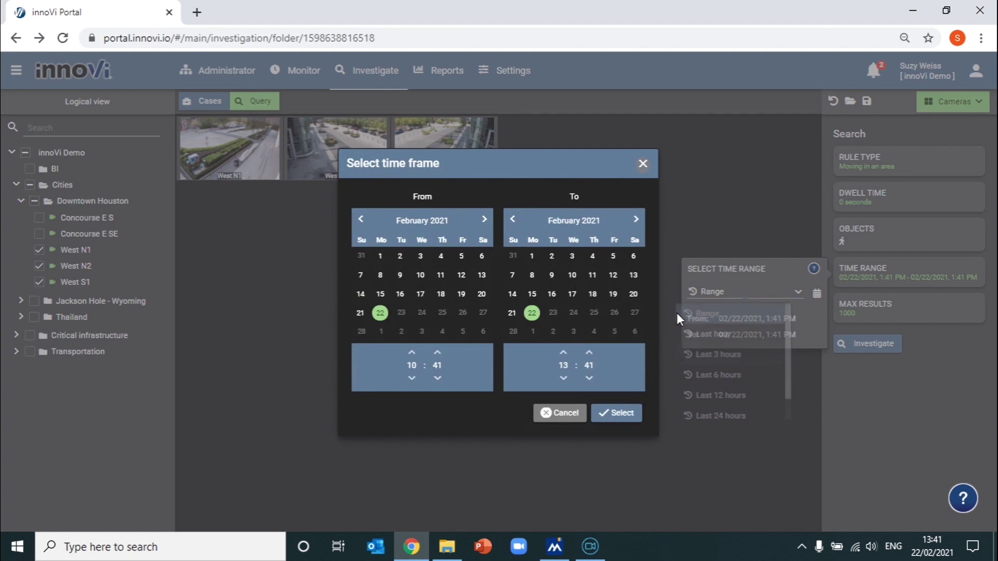
{"action": "left_click", "coordinate": [412, 378]}
{"action": "left_click", "coordinate": [412, 378]}
{"action": "left_click", "coordinate": [412, 378]}
{"action": "left_click", "coordinate": [411, 378]}
{"action": "left_click", "coordinate": [563, 379]}
{"action": "left_click", "coordinate": [563, 378]}
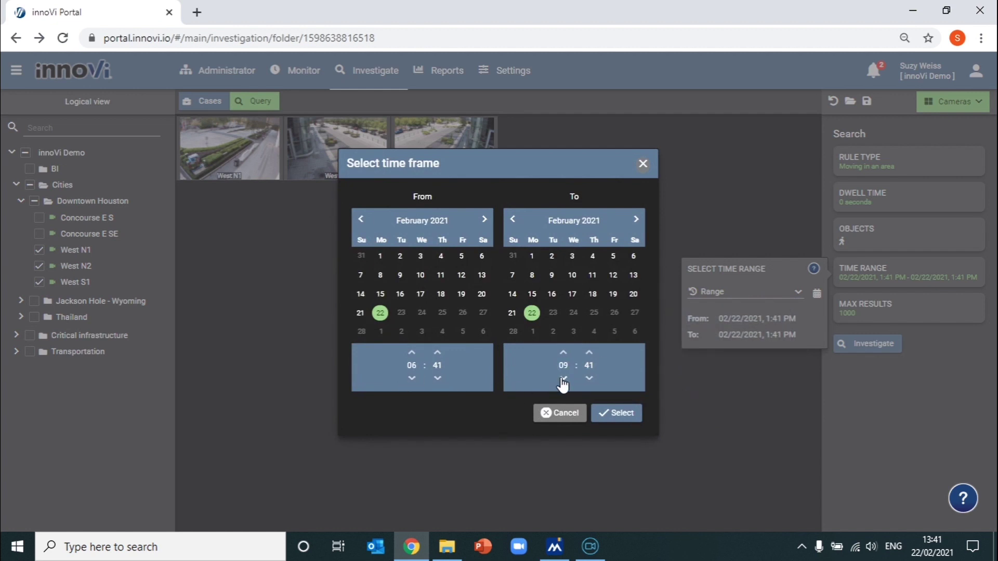
{"action": "left_click", "coordinate": [625, 415]}
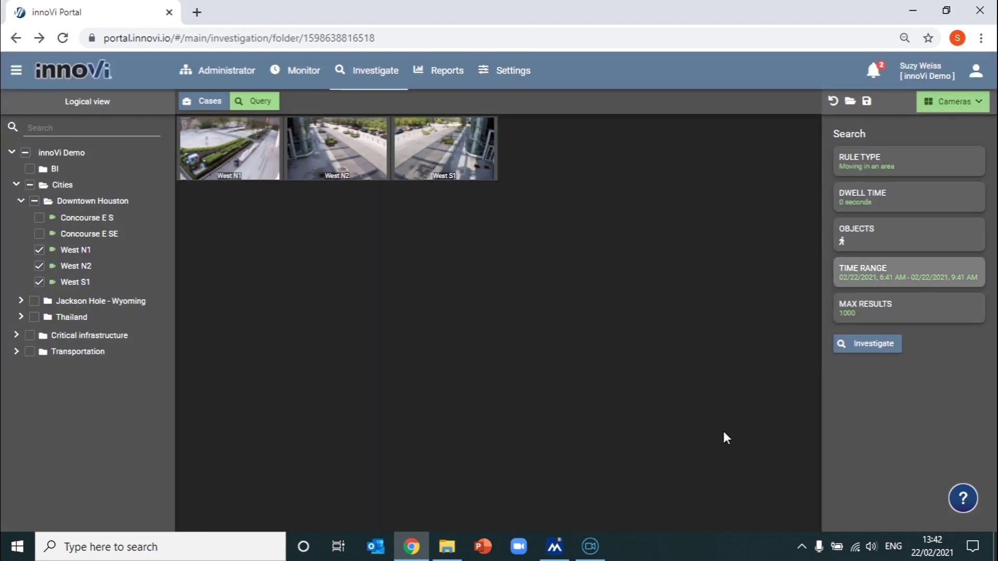
Run the investigation and limit the results to the West N1 camera
{"action": "left_click", "coordinate": [871, 345]}
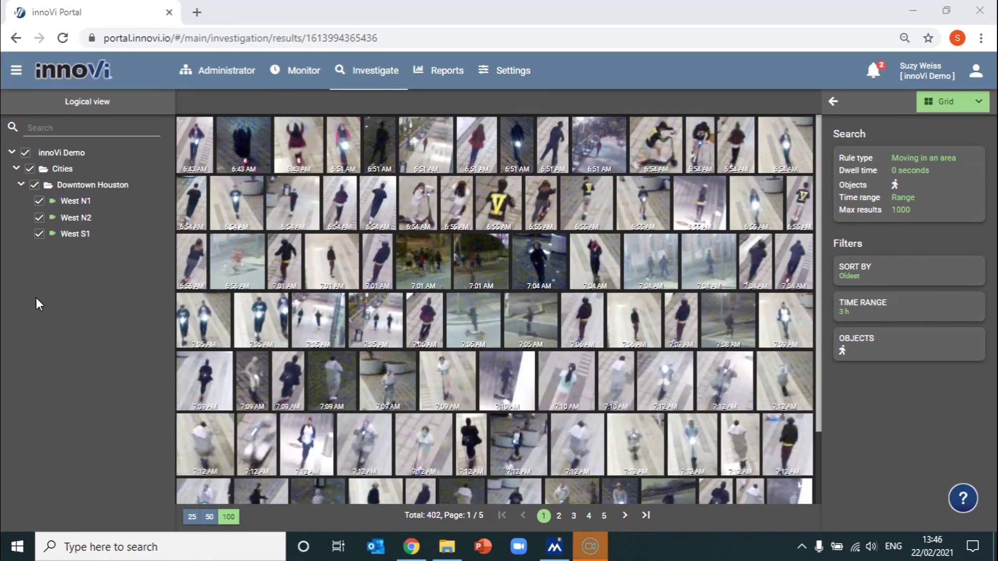
{"action": "left_click", "coordinate": [39, 234]}
{"action": "left_click", "coordinate": [39, 217]}
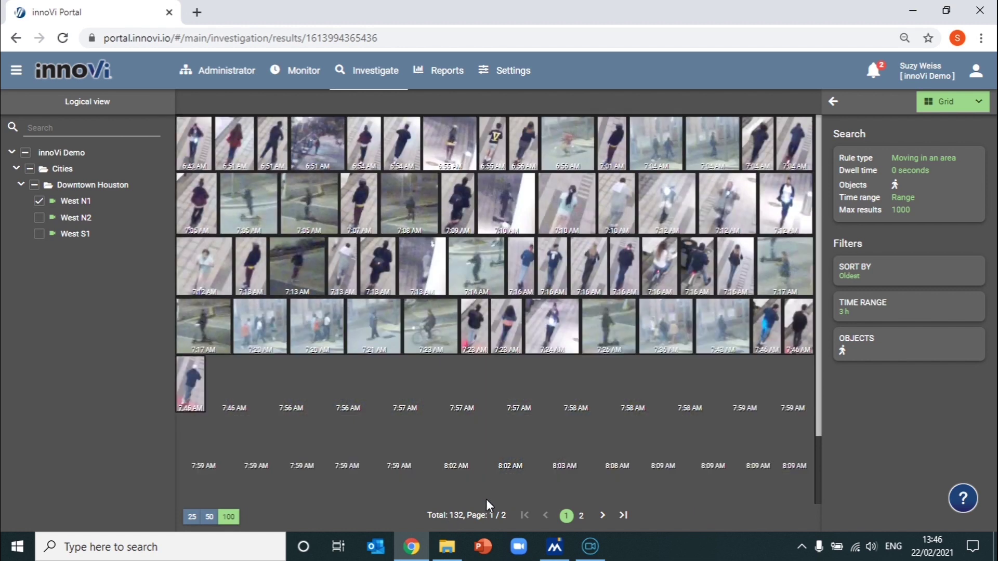
Return to the search query and remove the existing People object
{"action": "left_click", "coordinate": [832, 106]}
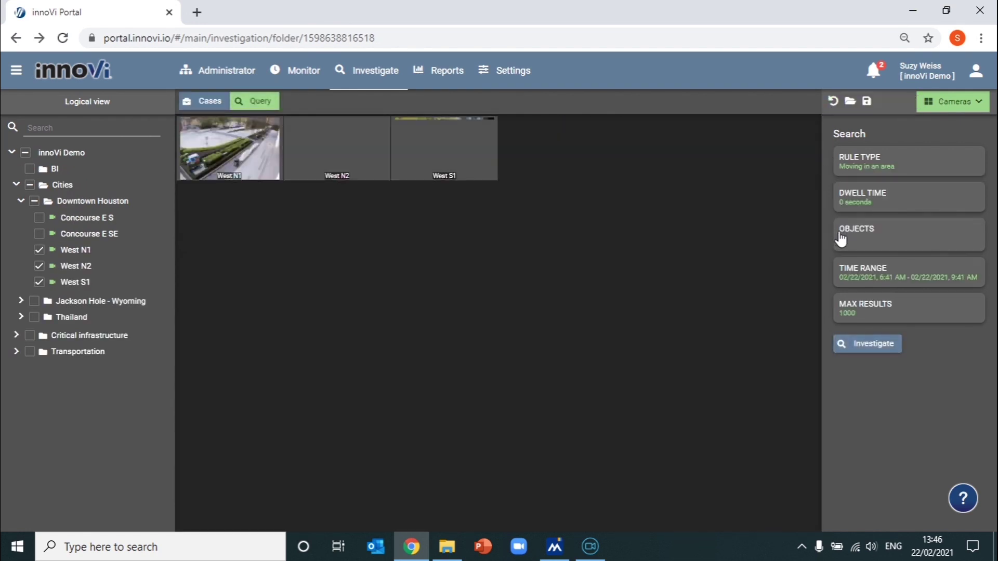
{"action": "left_click", "coordinate": [851, 240]}
{"action": "left_click", "coordinate": [808, 240]}
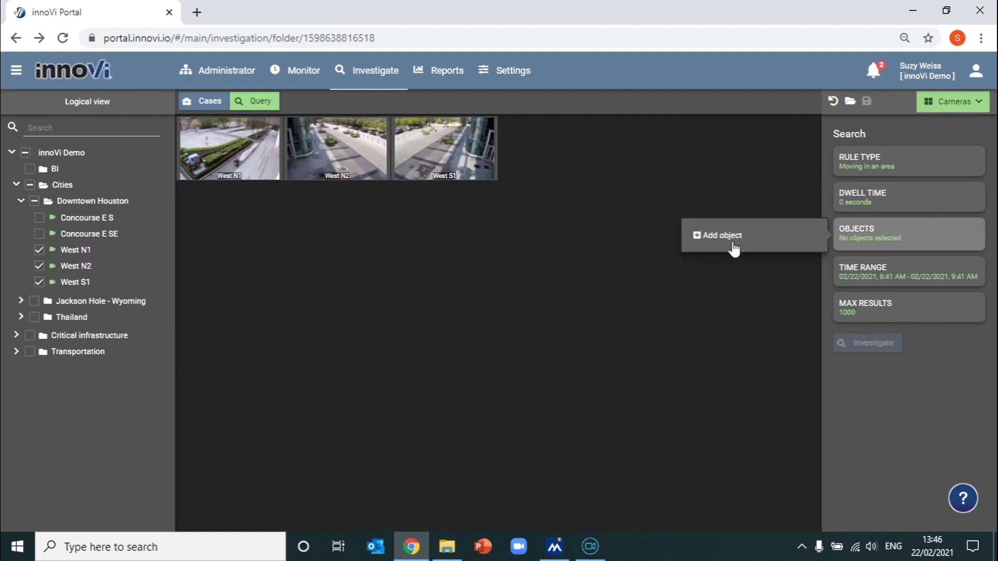
Add a People object with red upper-body and black lower-body clothing, and run the investigation
{"action": "left_click", "coordinate": [718, 236]}
{"action": "left_click", "coordinate": [381, 227]}
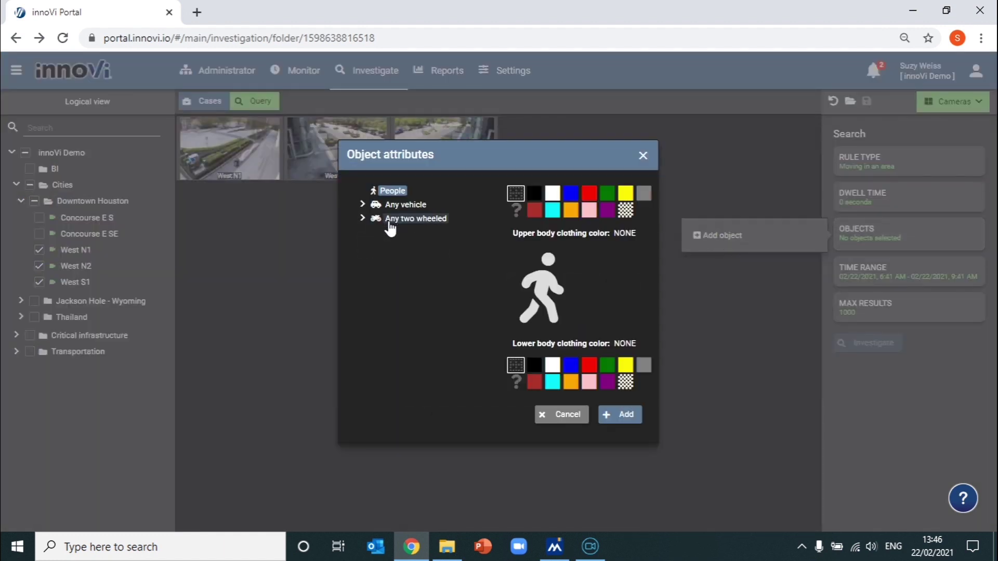
{"action": "left_click", "coordinate": [588, 197]}
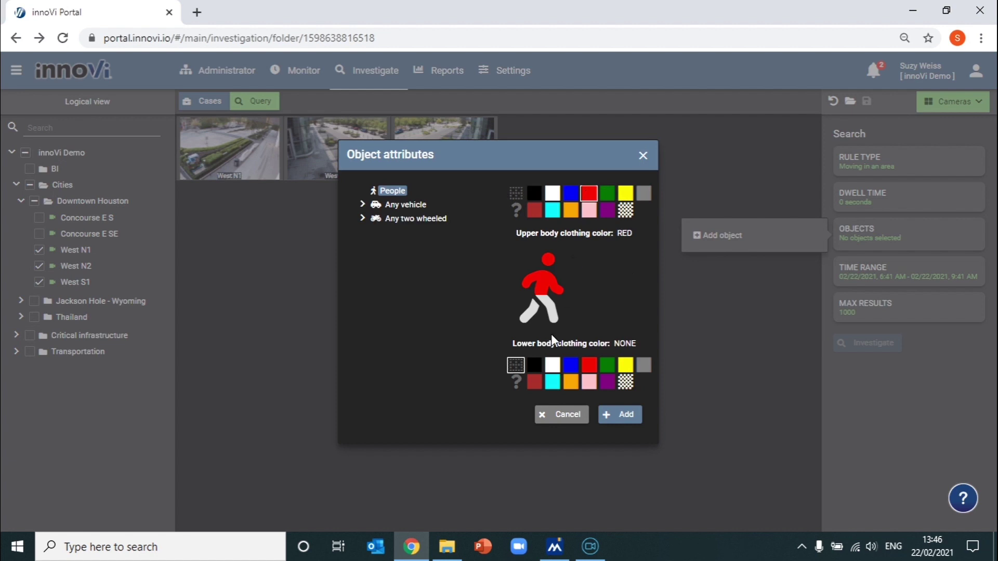
{"action": "left_click", "coordinate": [534, 365]}
{"action": "left_click", "coordinate": [623, 414]}
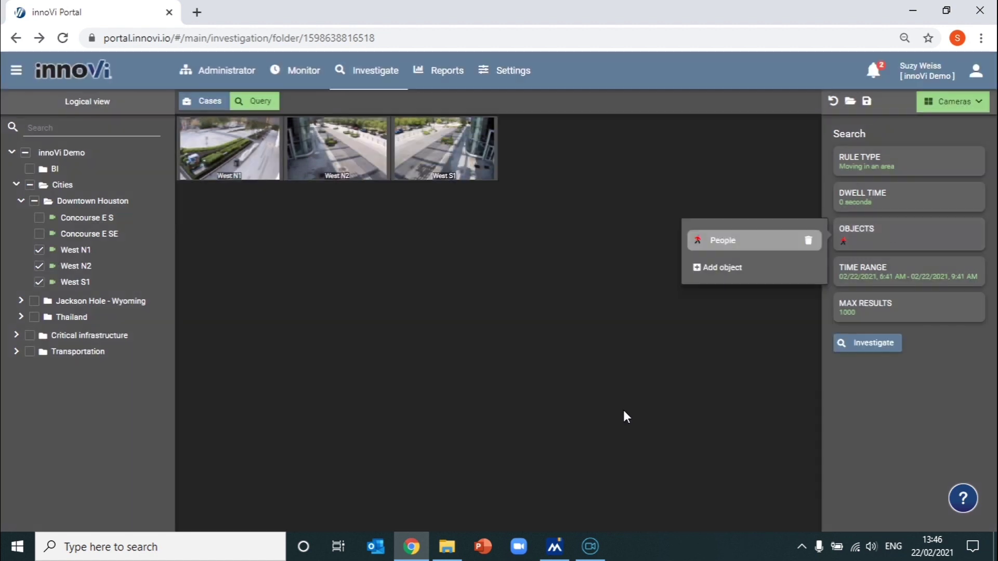
{"action": "left_click", "coordinate": [872, 346]}
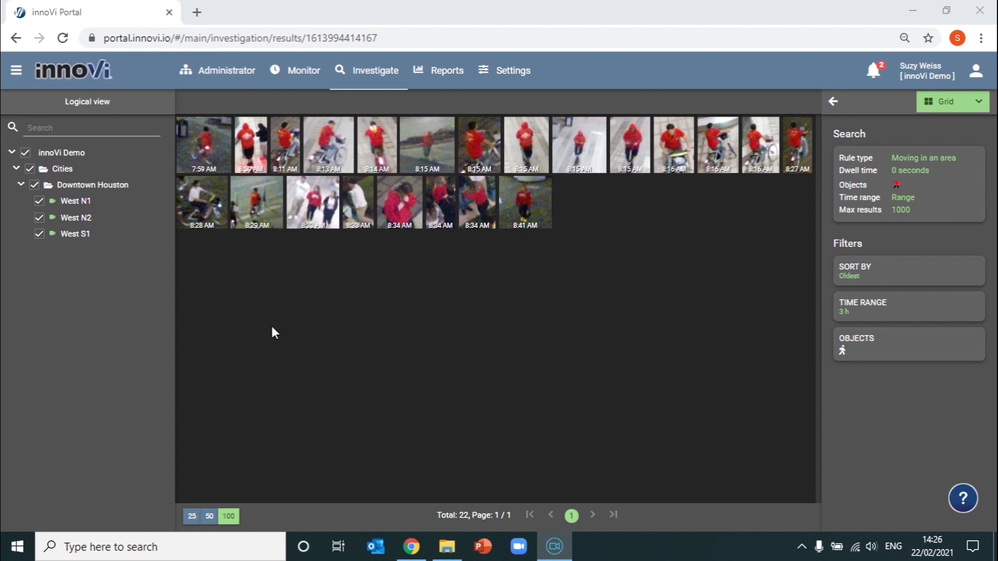
Play the video of the 8:11 AM event from camera West S1, and return to the results grid
{"action": "left_click", "coordinate": [284, 153]}
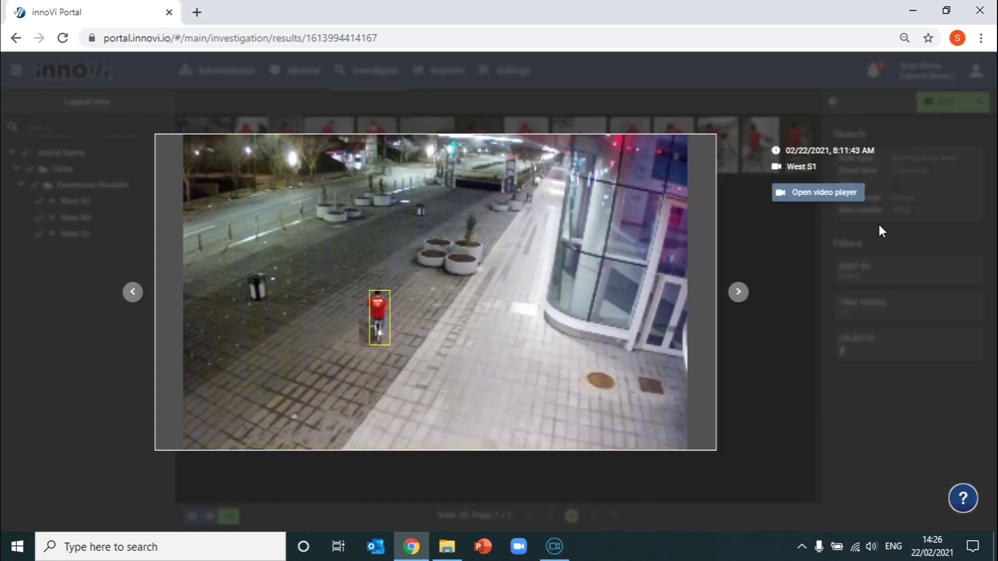
{"action": "left_click", "coordinate": [827, 201]}
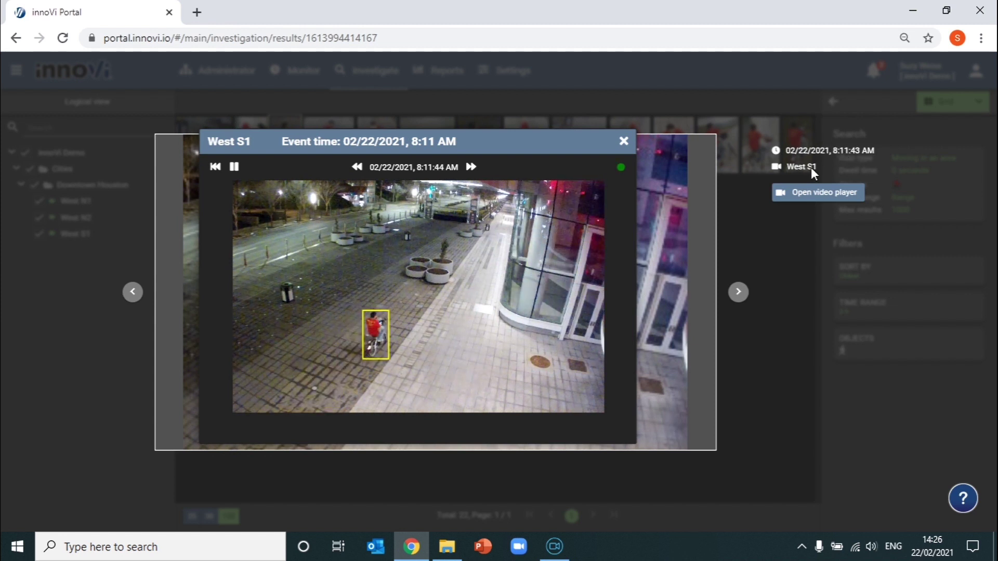
{"action": "left_click", "coordinate": [624, 141]}
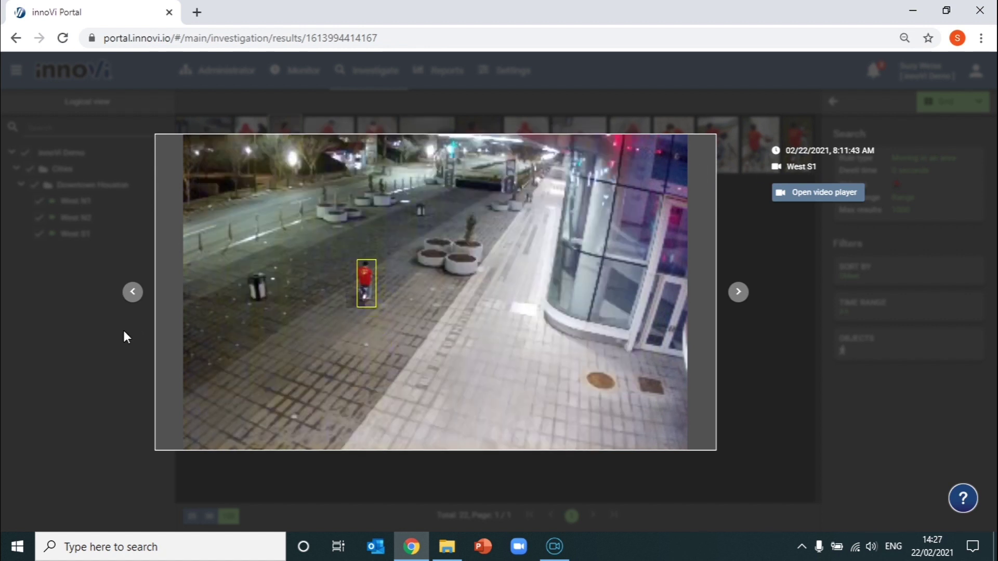
{"action": "left_click", "coordinate": [102, 350]}
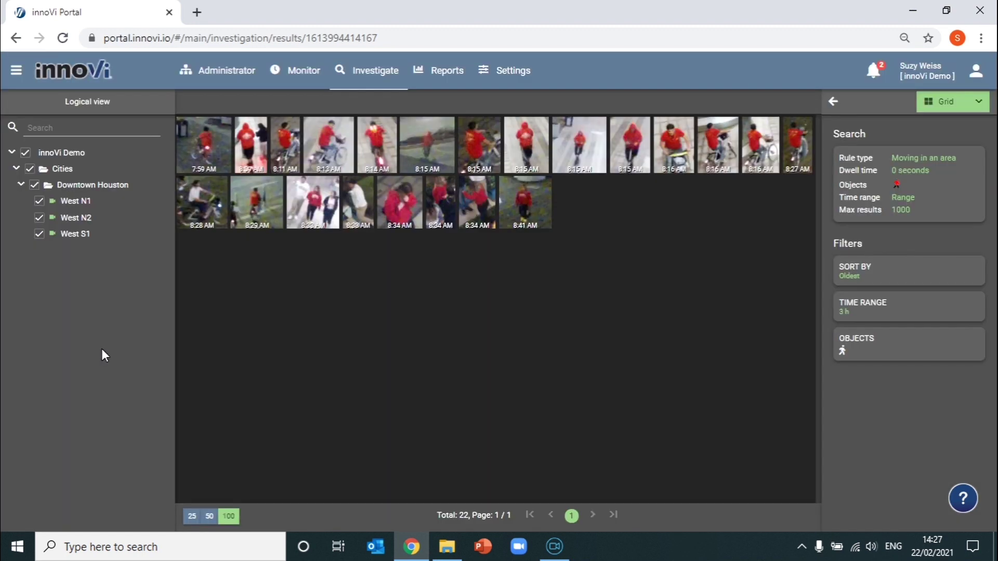
Play the video of the first 8:16 AM event from camera West N2, and return to the results grid
{"action": "left_click", "coordinate": [670, 147]}
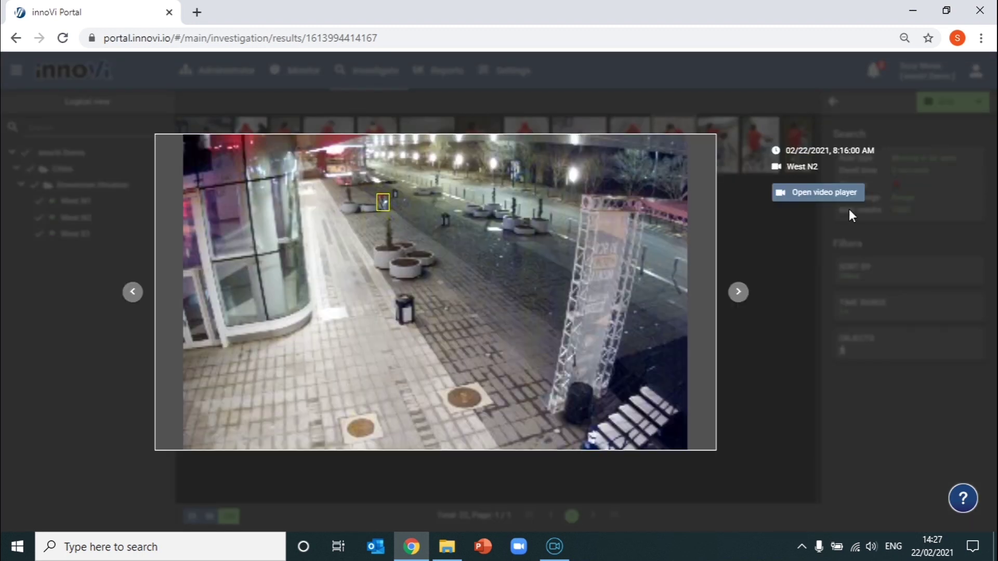
{"action": "left_click", "coordinate": [822, 197]}
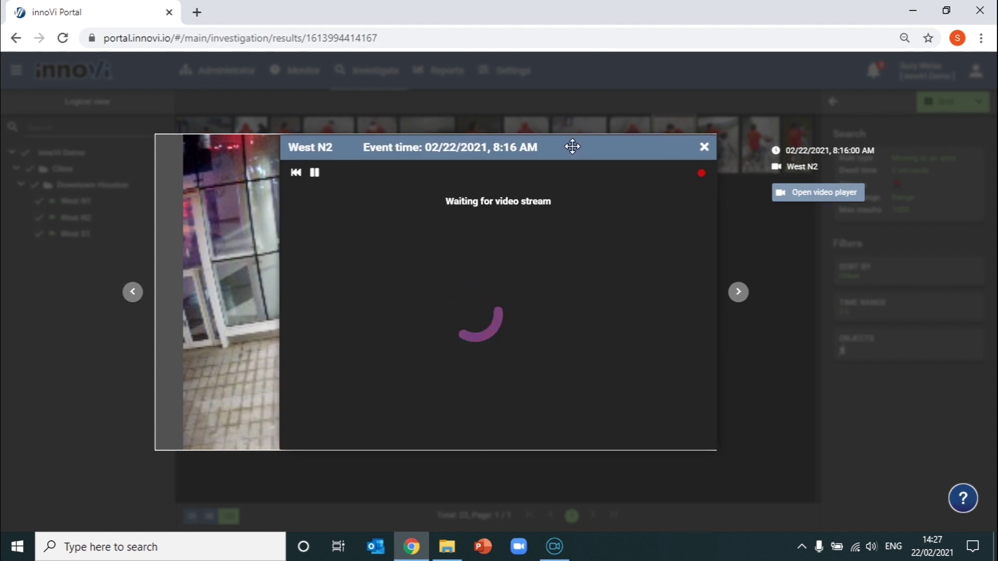
{"action": "left_click_drag", "start_coordinate": [570, 147], "coordinate": [479, 151]}
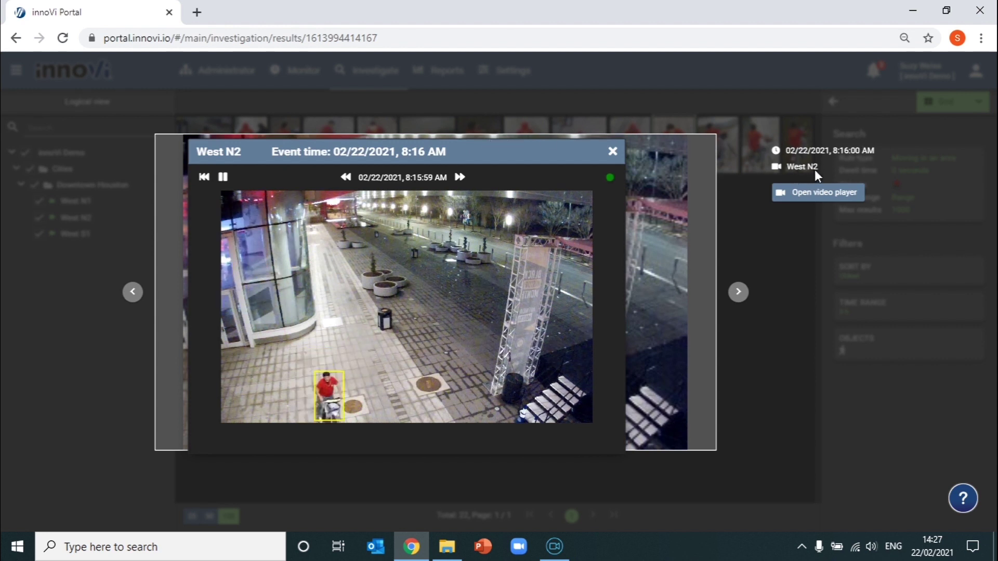
{"action": "left_click", "coordinate": [613, 150]}
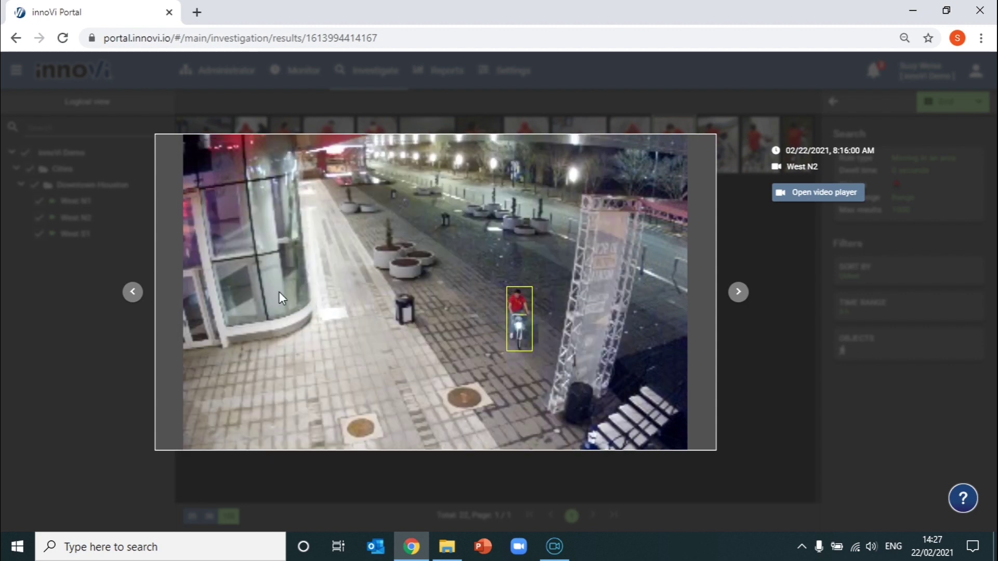
{"action": "left_click", "coordinate": [66, 365]}
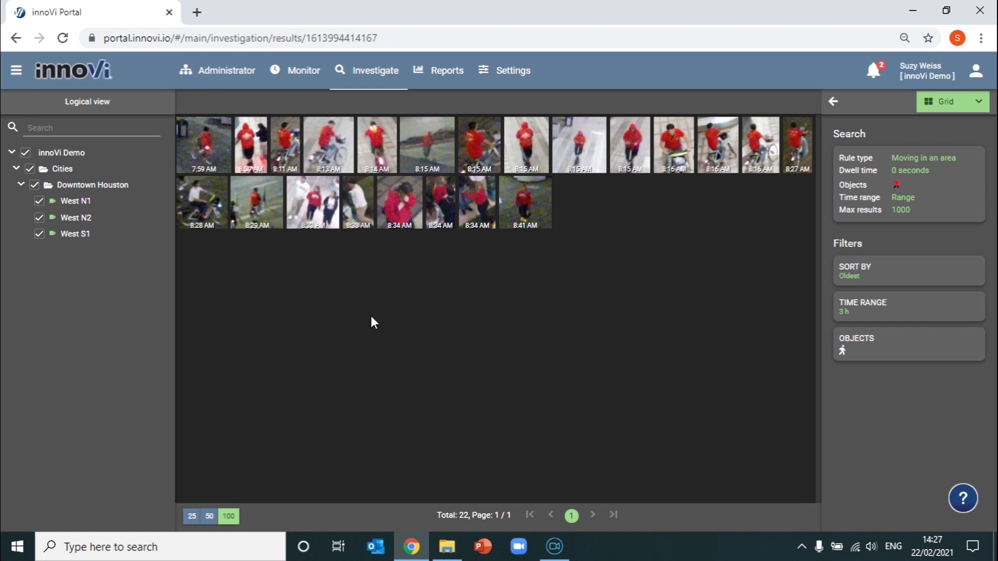
Select the 8:11 AM event, the second 8:15 AM event and the three 8:16 AM events, and start adding them to a case
{"action": "left_click", "coordinate": [276, 124]}
{"action": "left_click", "coordinate": [464, 125]}
{"action": "left_click", "coordinate": [661, 124]}
{"action": "left_click", "coordinate": [704, 124]}
{"action": "left_click", "coordinate": [749, 127]}
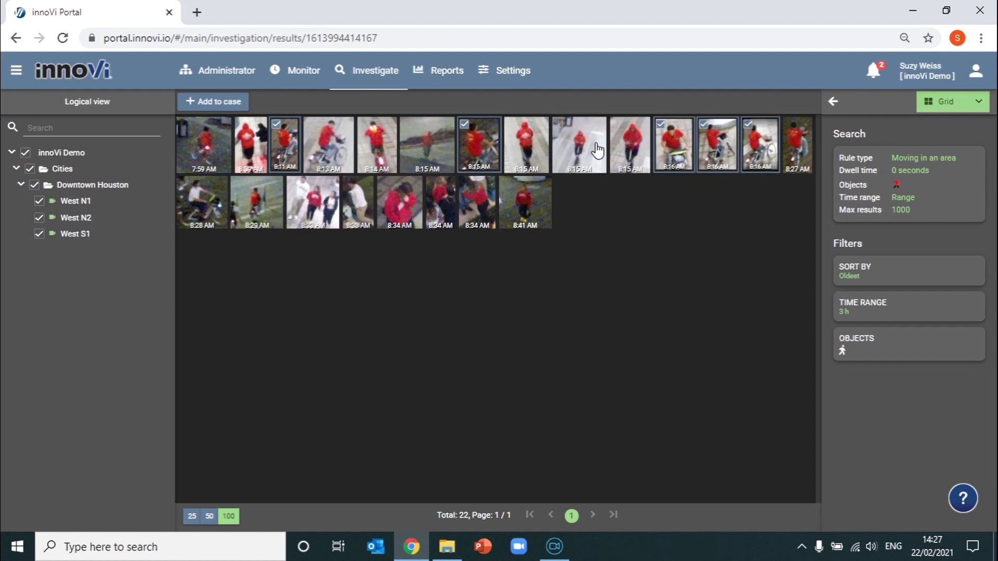
{"action": "left_click", "coordinate": [218, 101]}
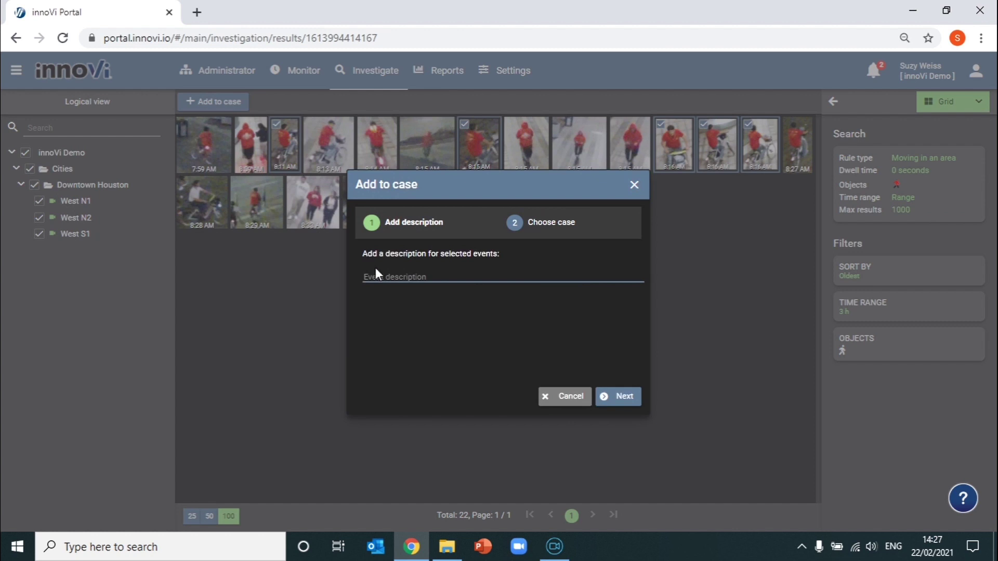
Describe the selected events as "Red" and start creating a new case for them
{"action": "type", "text": "Red"}
{"action": "left_click", "coordinate": [619, 396]}
{"action": "left_click", "coordinate": [515, 351]}
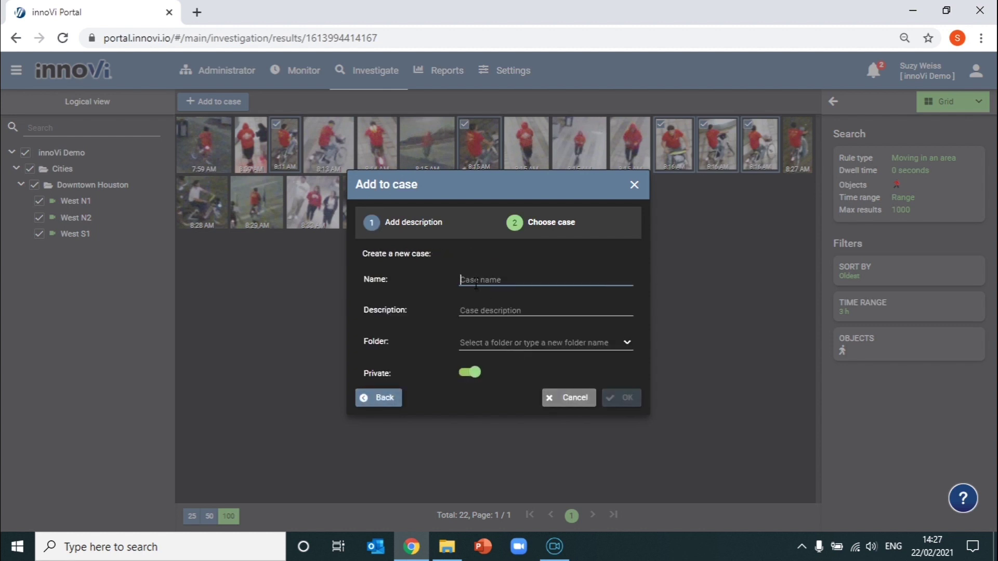
Create the private case "Red2" with the description "Suspect" in the folder "Houston", adding the selected events to it
{"action": "type", "text": "Red2"}
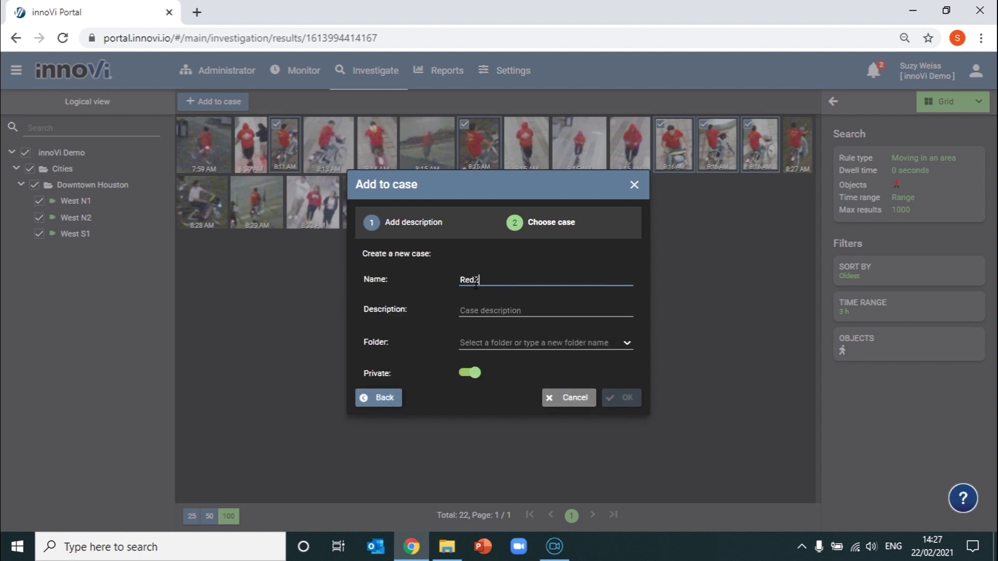
{"action": "left_click", "coordinate": [473, 308]}
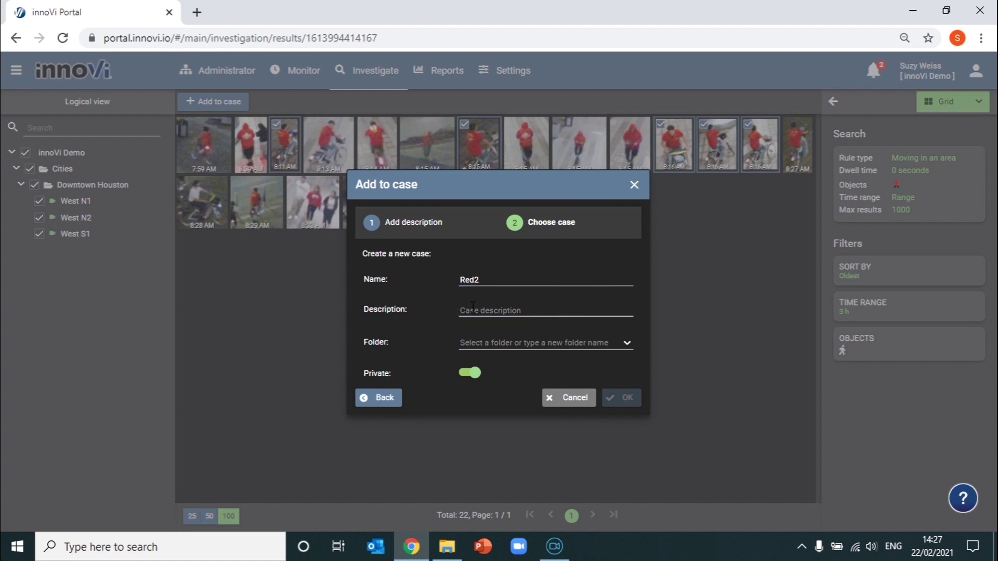
{"action": "type", "text": "Suspect"}
{"action": "left_click", "coordinate": [470, 341]}
{"action": "type", "text": "Houston"}
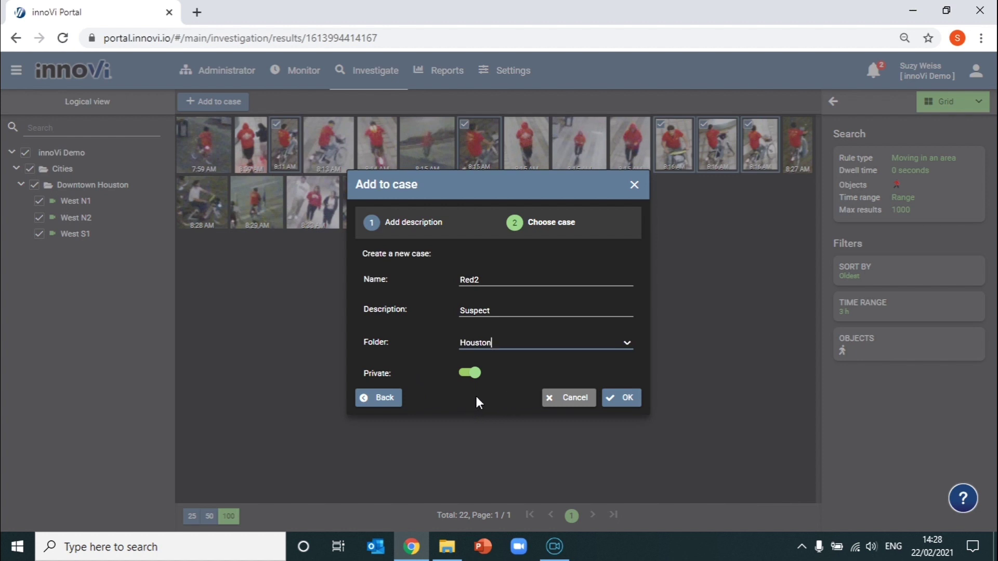
{"action": "left_click", "coordinate": [629, 398]}
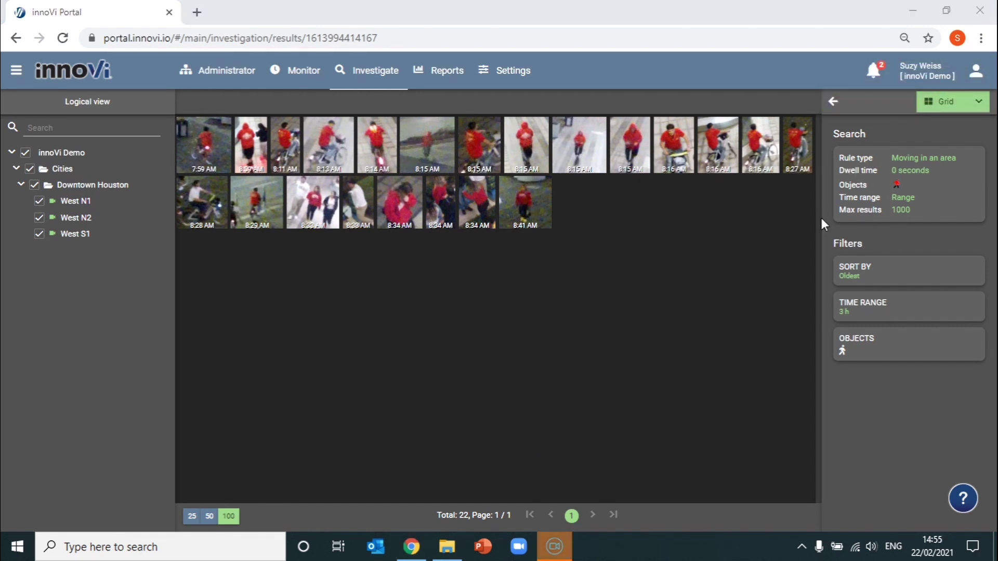
Show the investigation results on the map, play the 8:16 AM event from camera West N2, and close its video
{"action": "left_click", "coordinate": [949, 102]}
{"action": "left_click", "coordinate": [942, 122]}
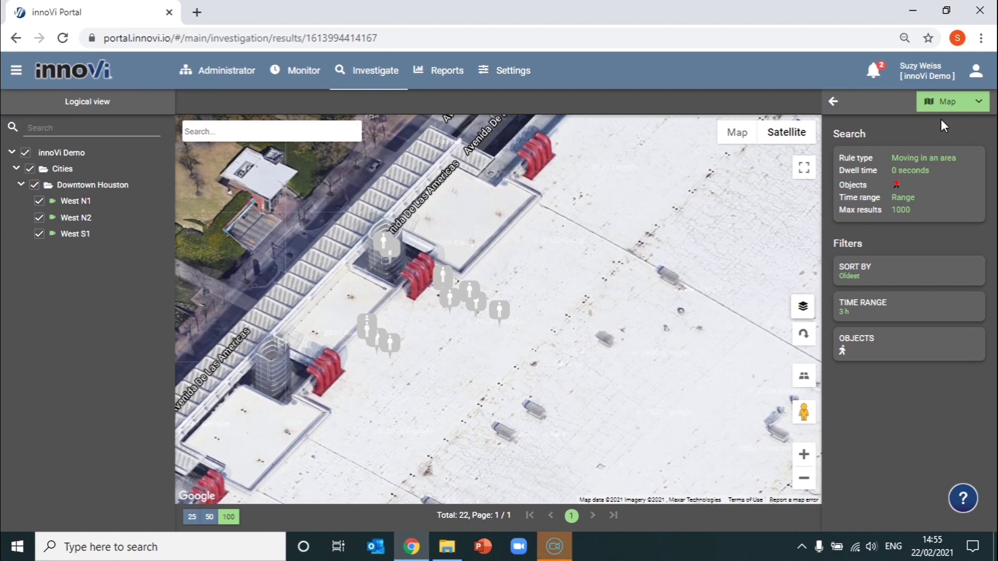
{"action": "left_click", "coordinate": [505, 313]}
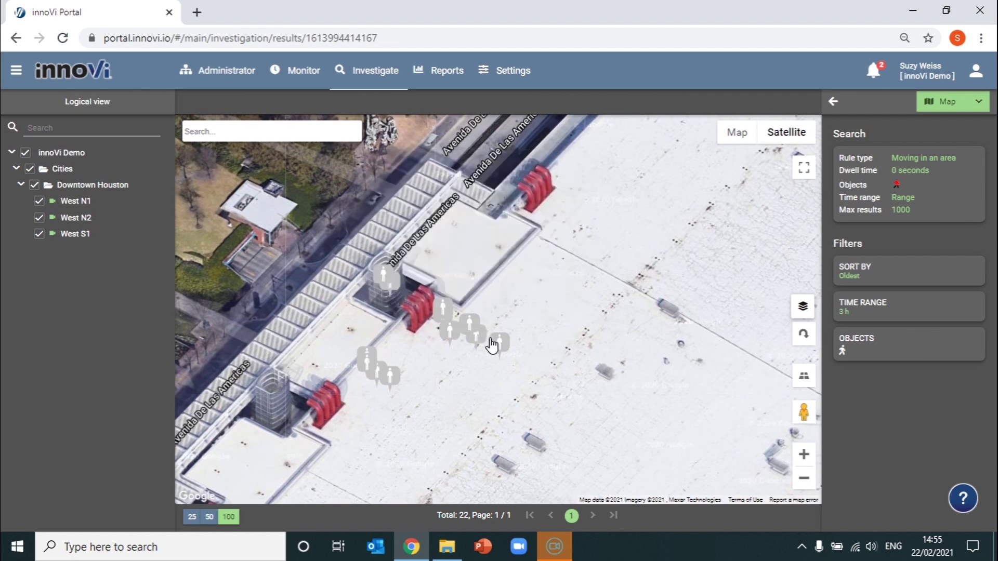
{"action": "left_click", "coordinate": [500, 341]}
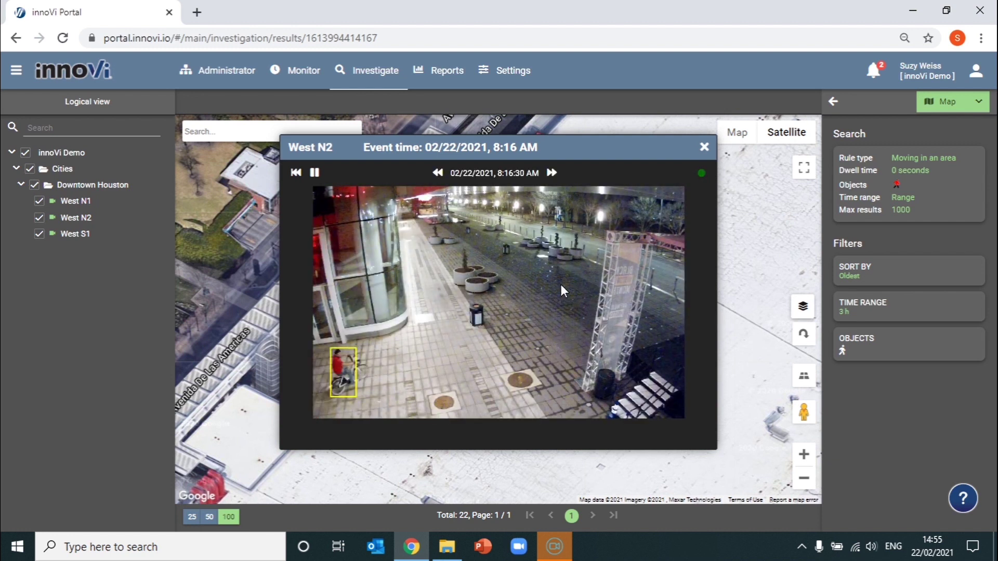
{"action": "left_click", "coordinate": [704, 151]}
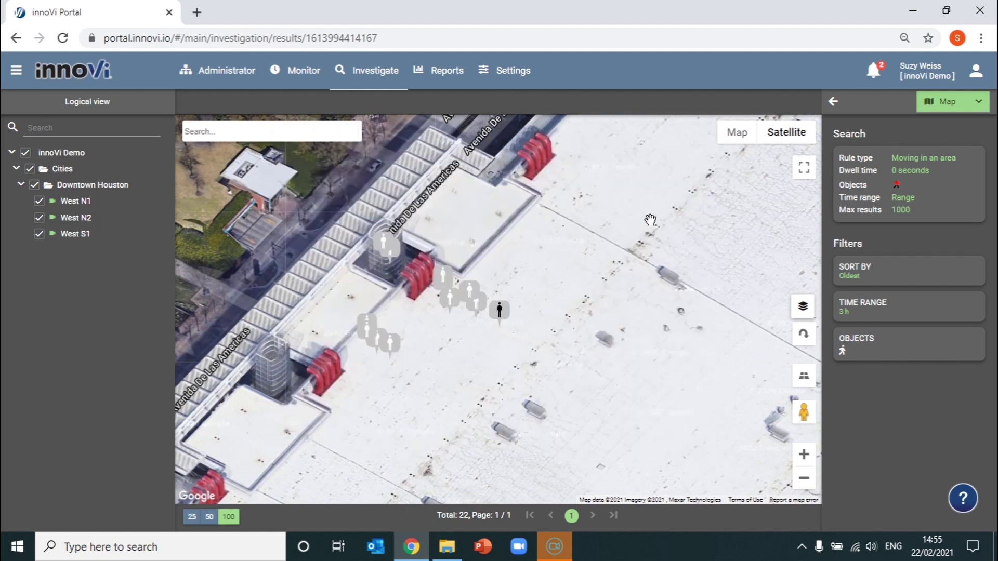
Rotate the satellite map and examine the surroundings of the events along Avenida De Las Americas towards Lamar St
{"action": "left_click", "coordinate": [804, 338]}
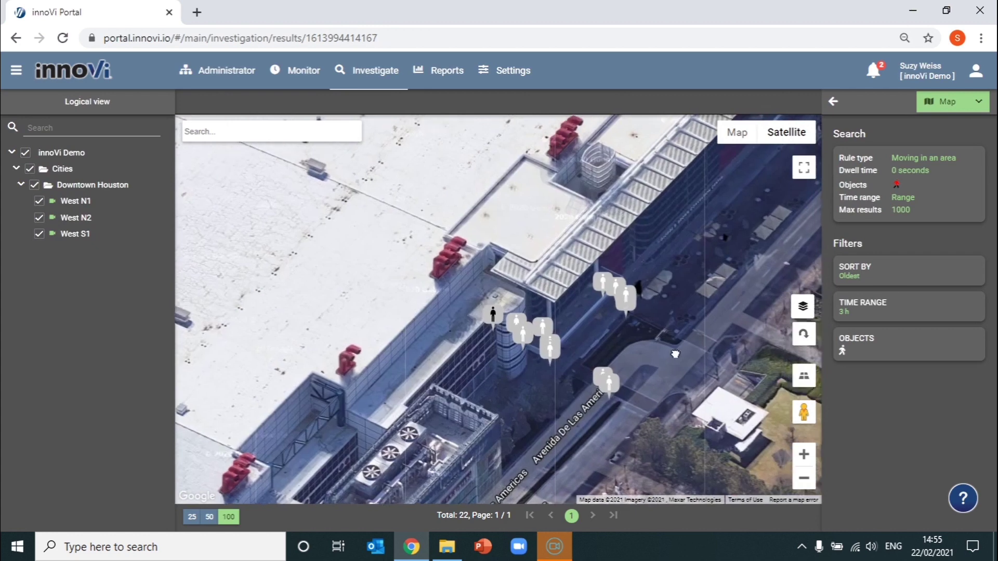
{"action": "left_click_drag", "start_coordinate": [702, 321], "coordinate": [646, 368]}
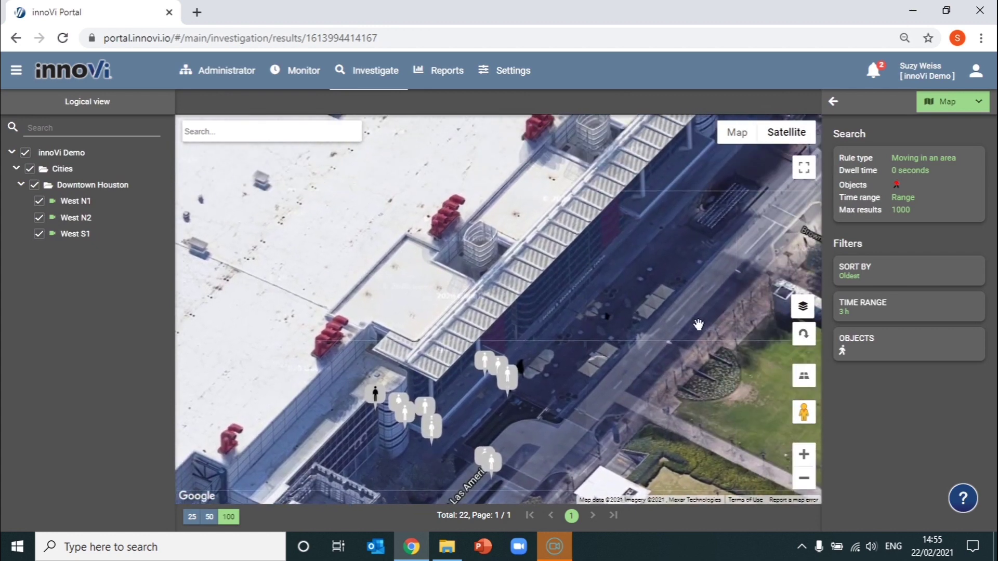
{"action": "left_click_drag", "start_coordinate": [705, 304], "coordinate": [645, 357]}
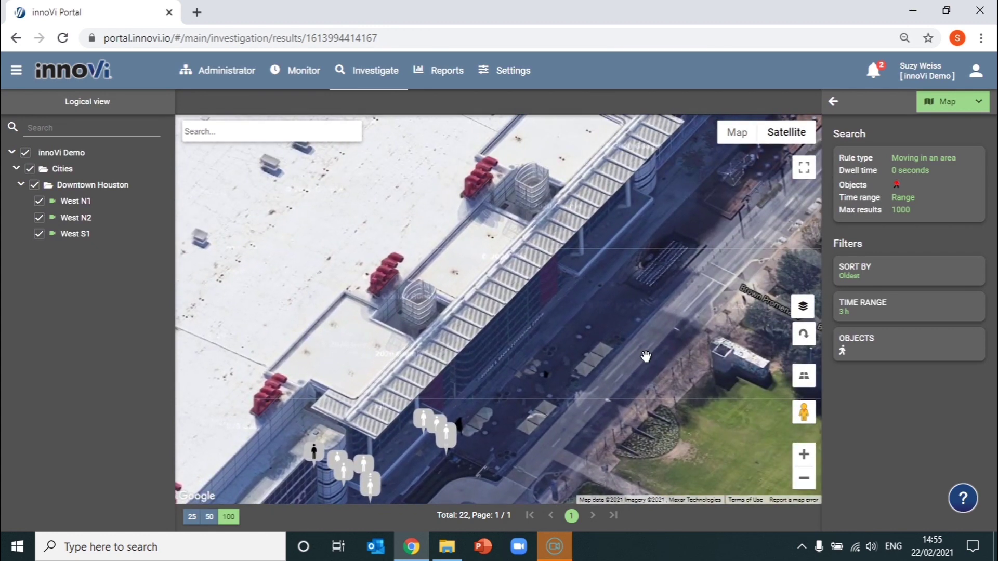
{"action": "left_click_drag", "start_coordinate": [665, 329], "coordinate": [614, 383]}
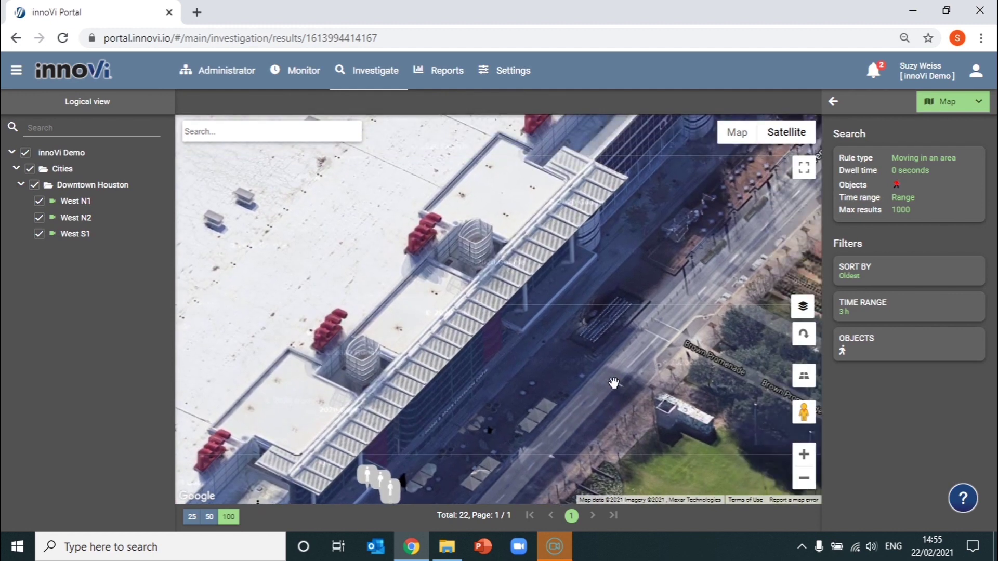
{"action": "left_click_drag", "start_coordinate": [669, 336], "coordinate": [568, 400]}
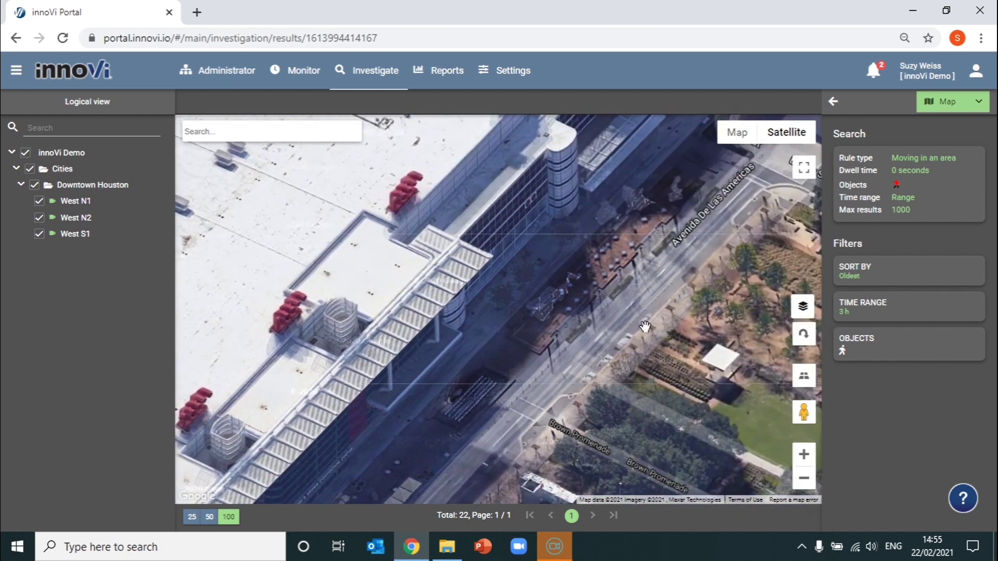
{"action": "left_click_drag", "start_coordinate": [646, 326], "coordinate": [552, 370]}
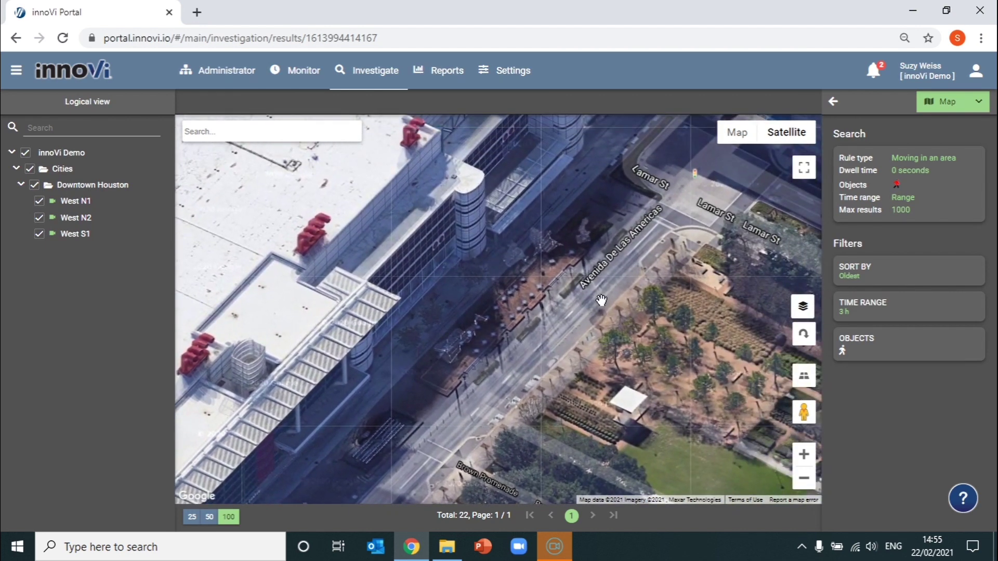